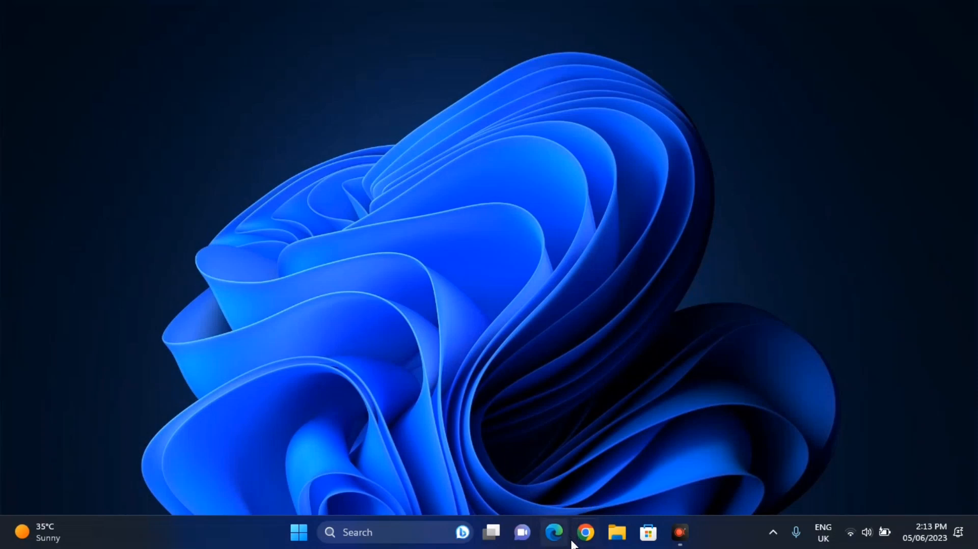
- Open Chrome and search Google for "rufus download"
click(584, 533)
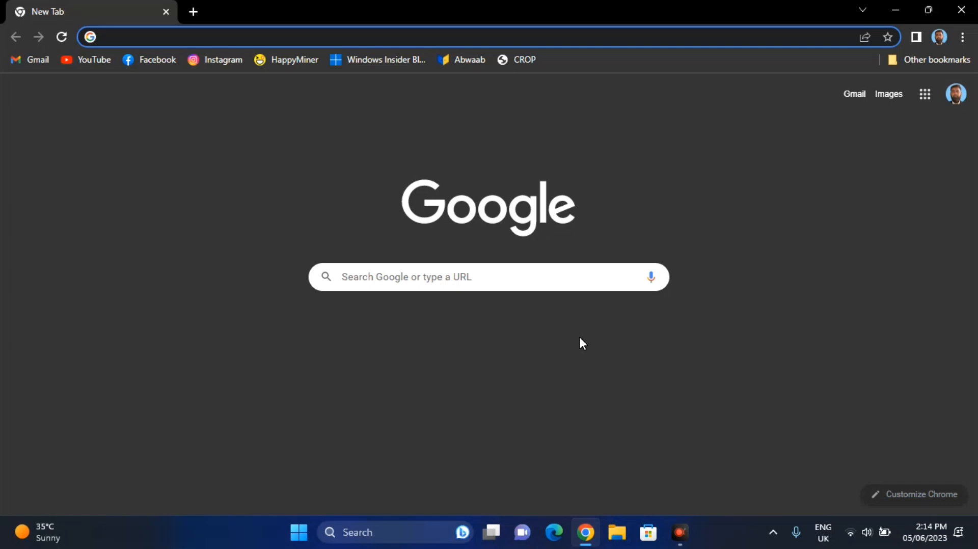
text(ri)
key(BackSpace)
text(u)
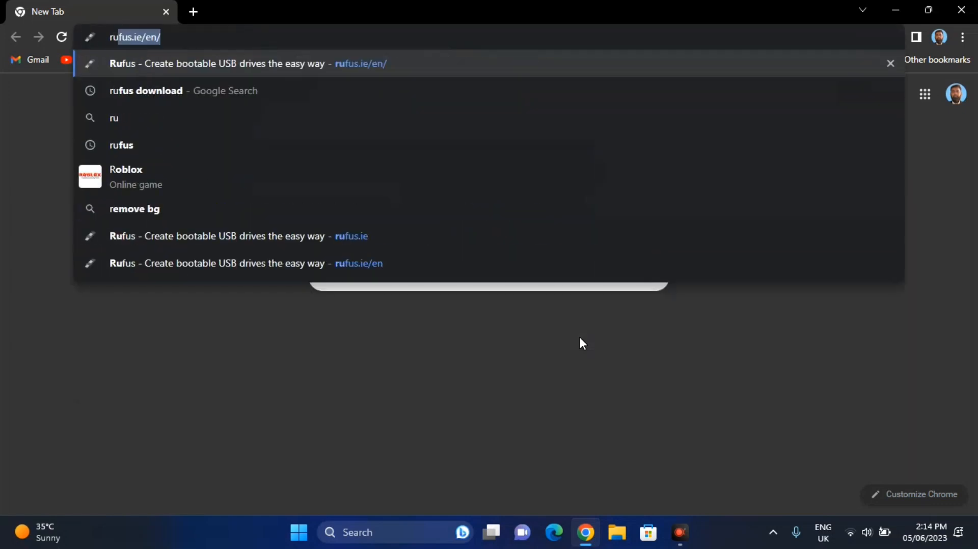
text(f)
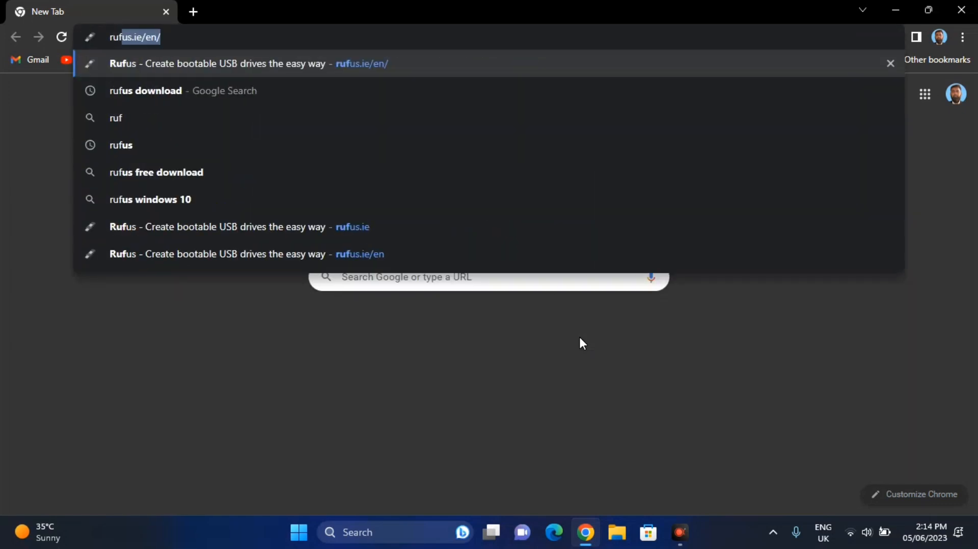
key(Down)
key(Return)
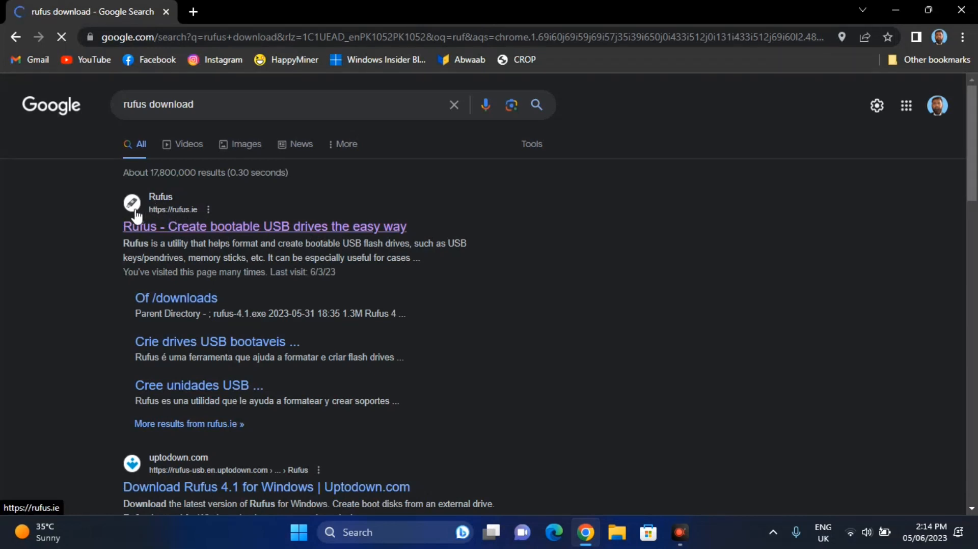
- Open the official rufus.ie site from the search results and go to its Download section
click(208, 227)
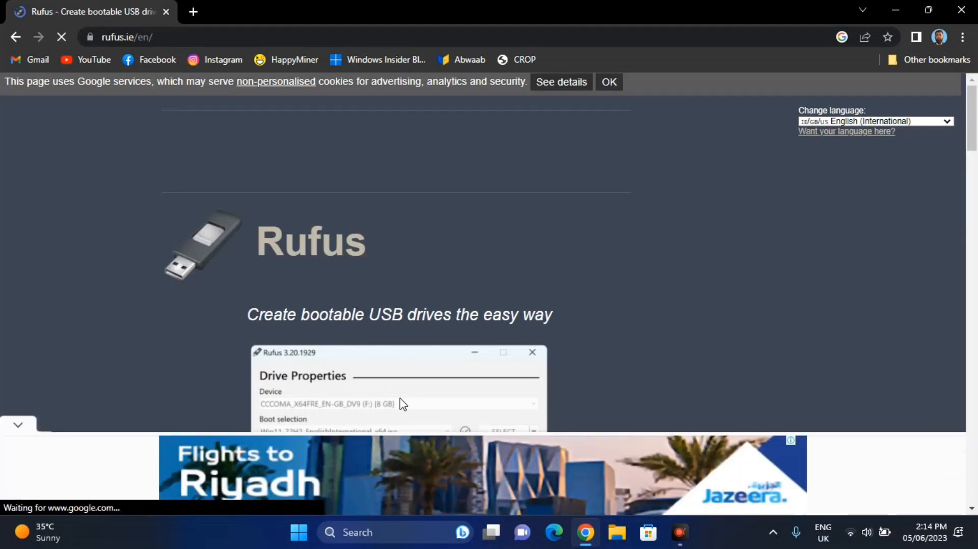
scroll(403, 405, down, 3)
scroll(400, 405, down, 10)
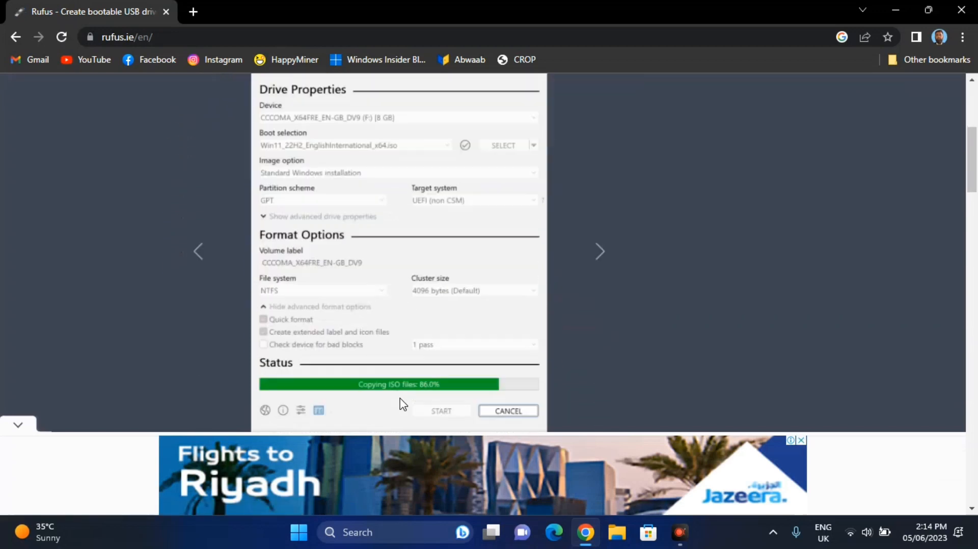
scroll(407, 400, down, 3)
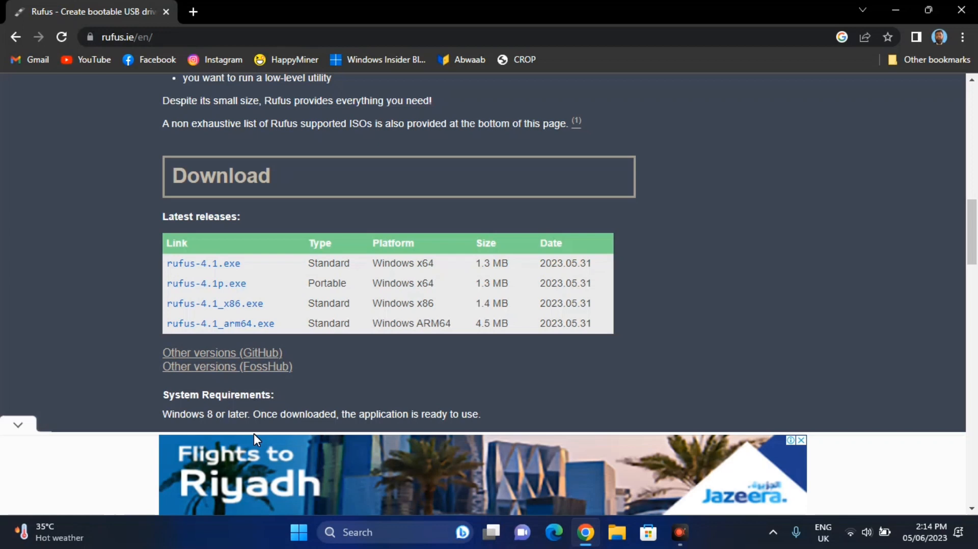
- Check the PC's system type and processor architecture in the Windows System About settings, and close Settings
right_click(298, 535)
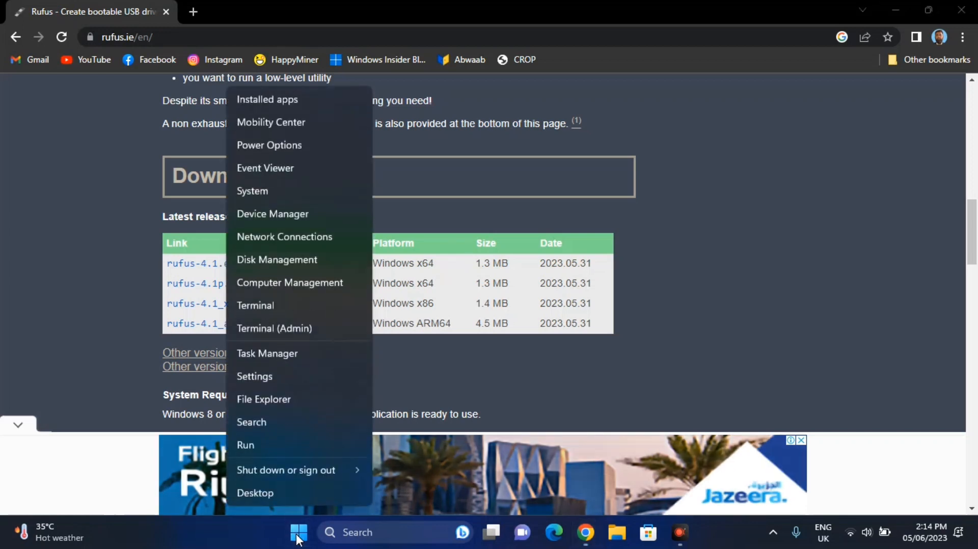
click(268, 193)
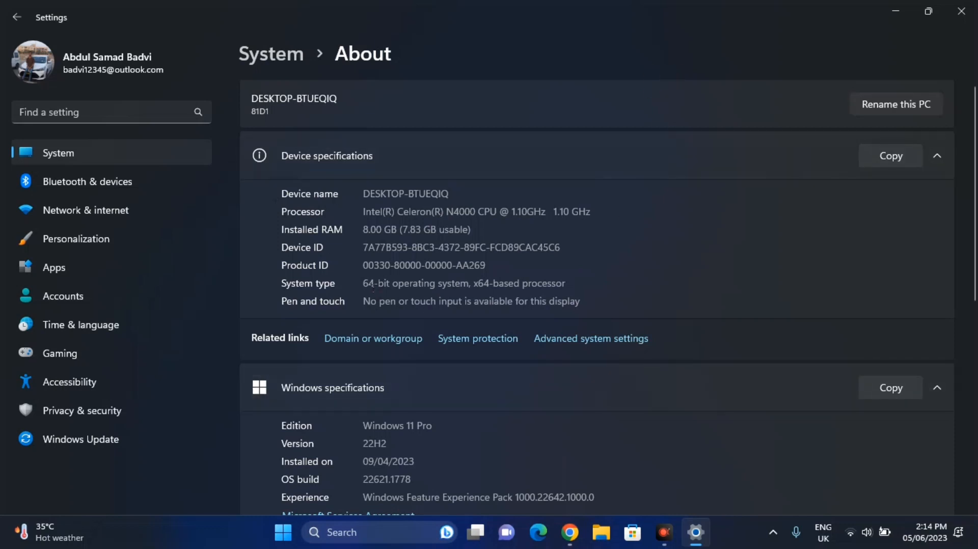
double_click(428, 284)
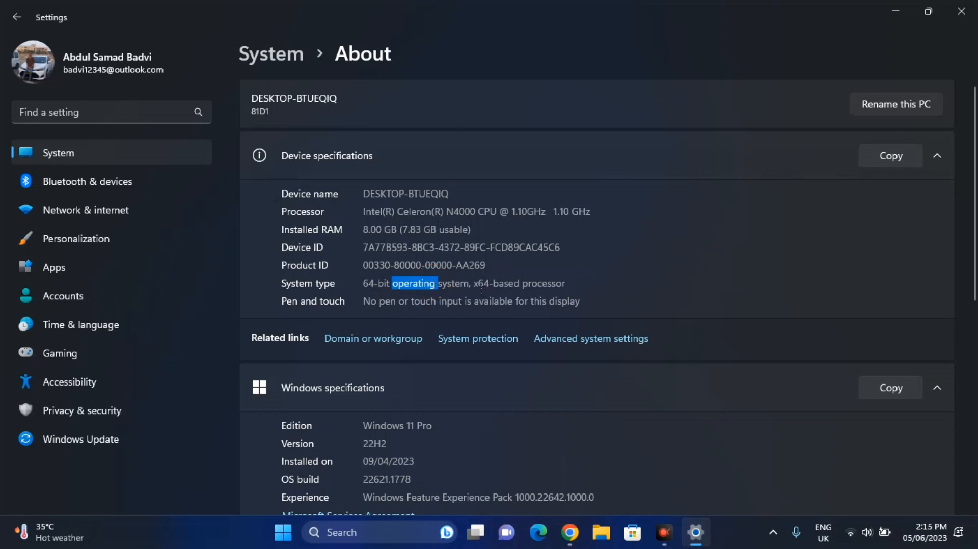
drag(481, 286, 566, 283)
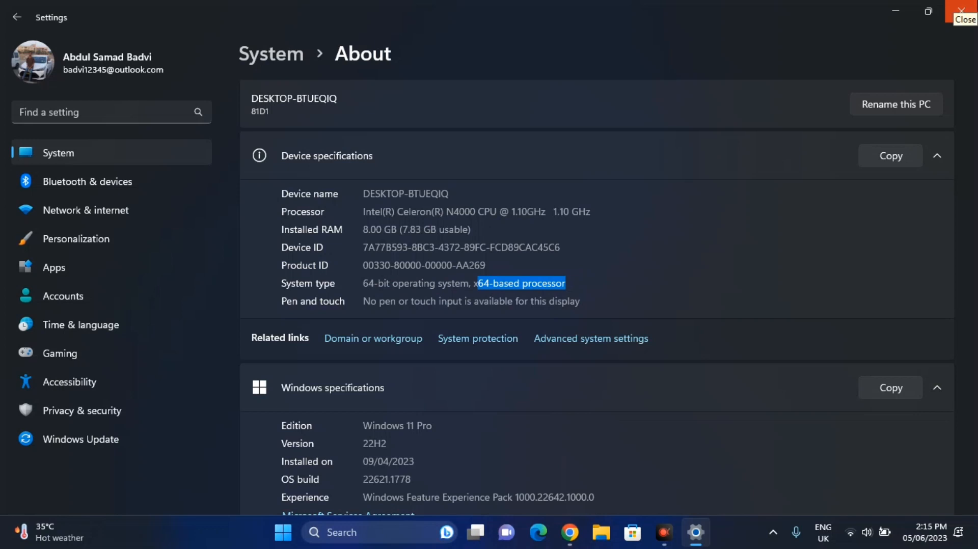
click(961, 10)
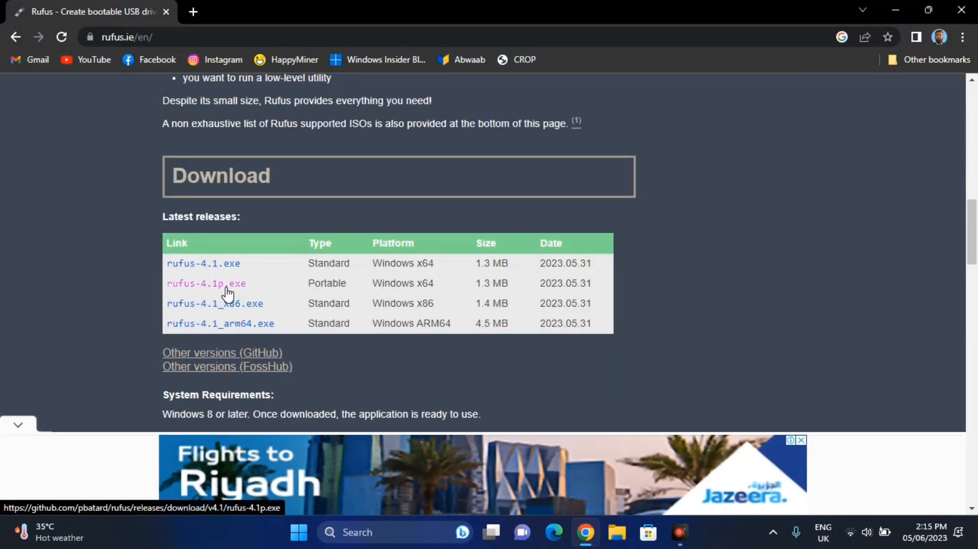
- Download the standard Windows x64 release rufus-4.1.exe to the Downloads folder, dismissing the ad, and close the Rufus page
click(217, 266)
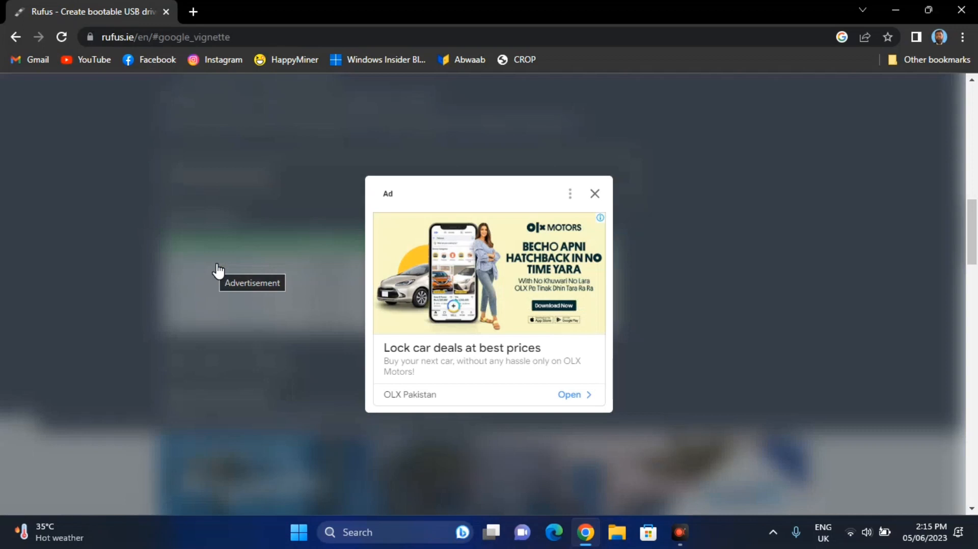
click(595, 194)
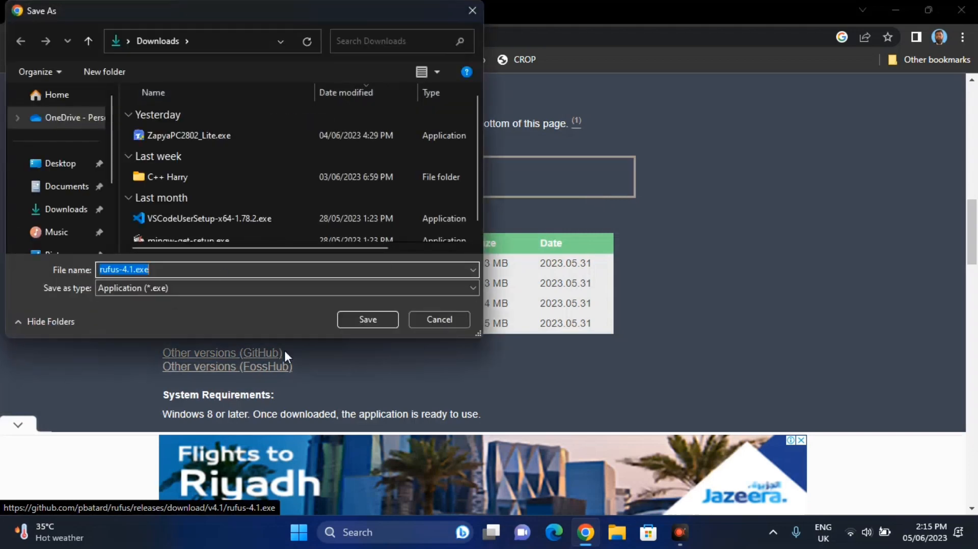
click(360, 324)
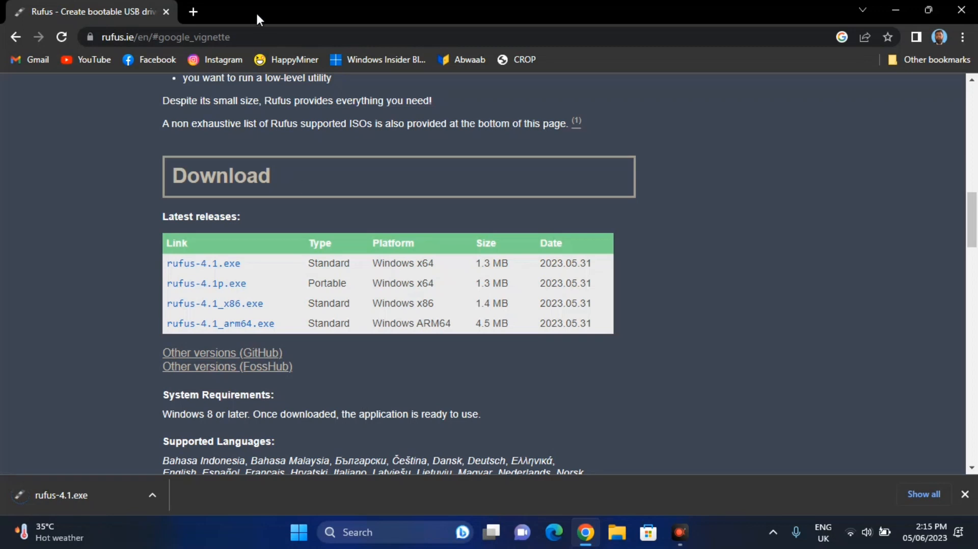
click(197, 12)
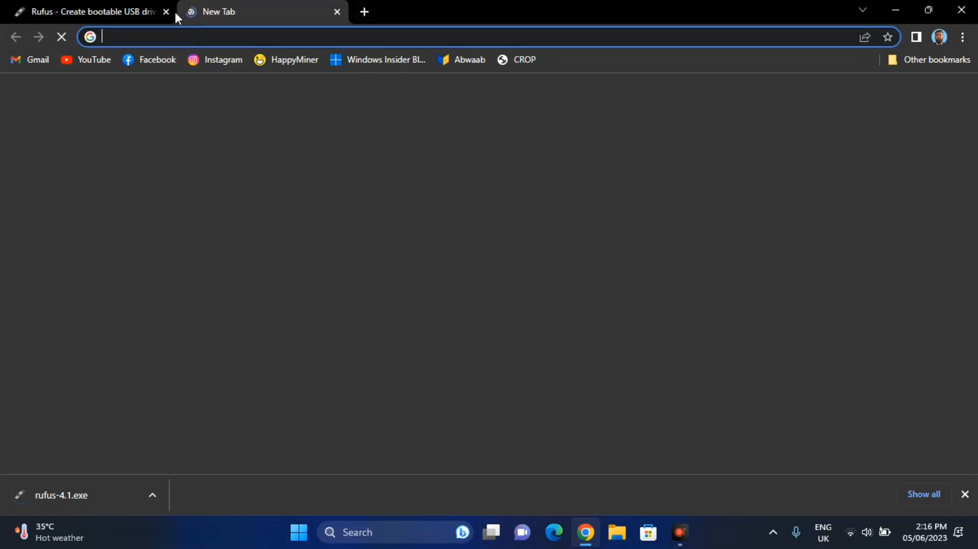
click(165, 12)
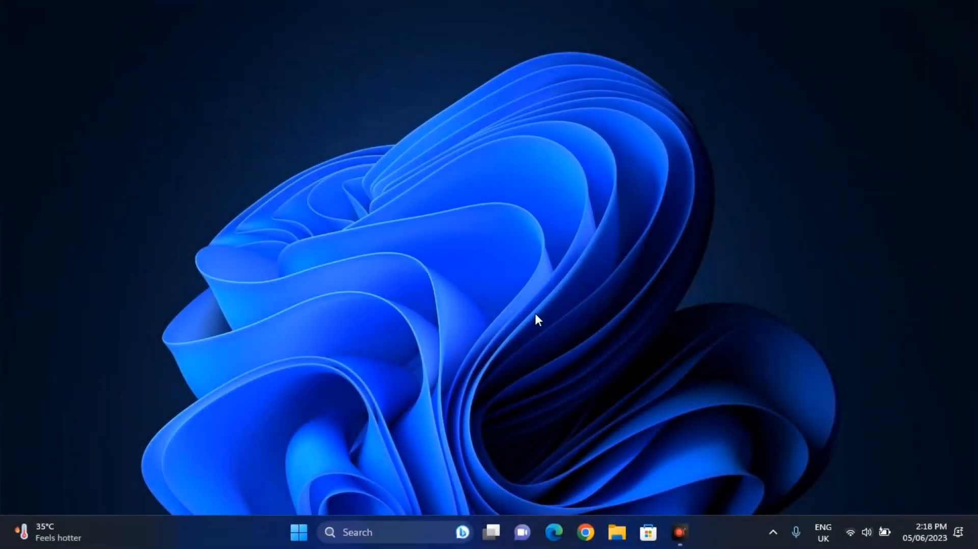
- Run rufus-4.1.exe from the Downloads folder, close the folder window and allow Rufus to check for updates online
key(super+e)
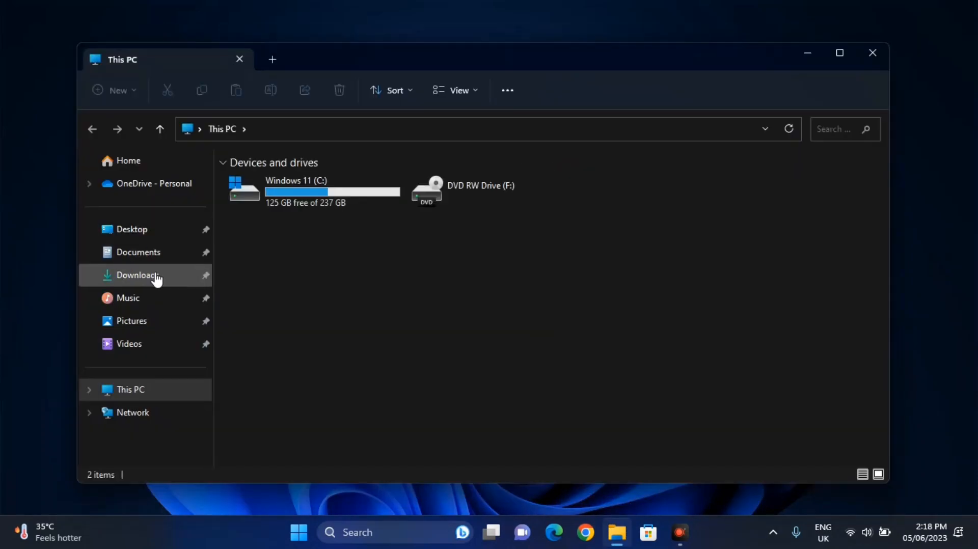
click(154, 275)
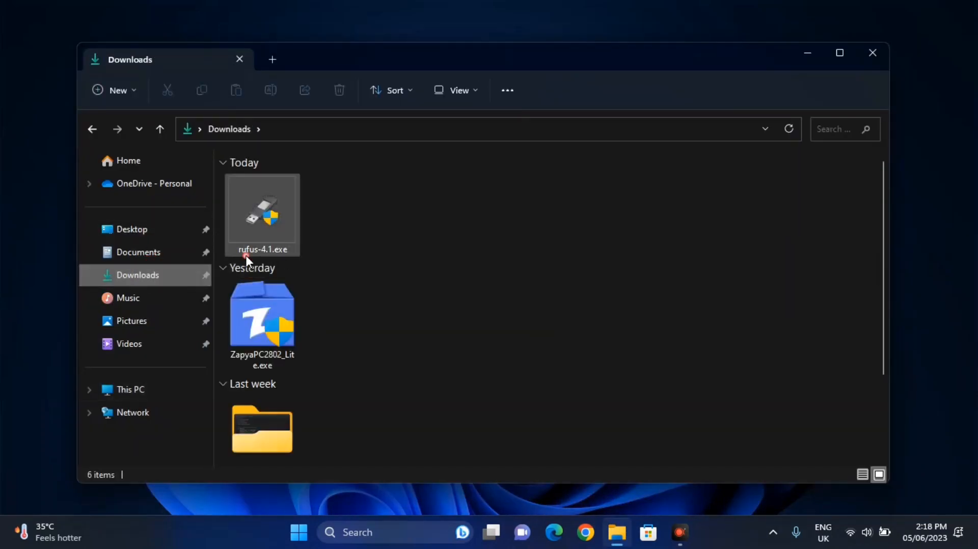
double_click(245, 255)
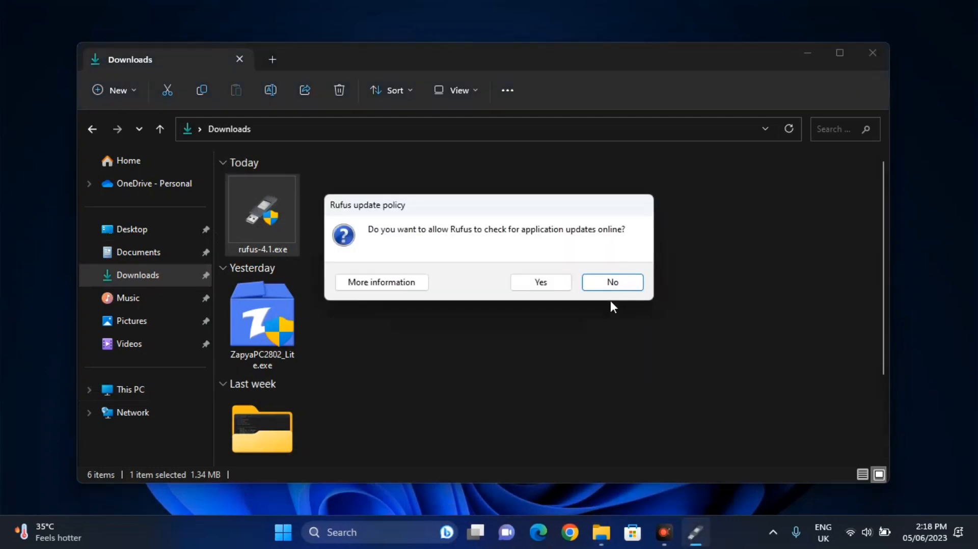
click(609, 286)
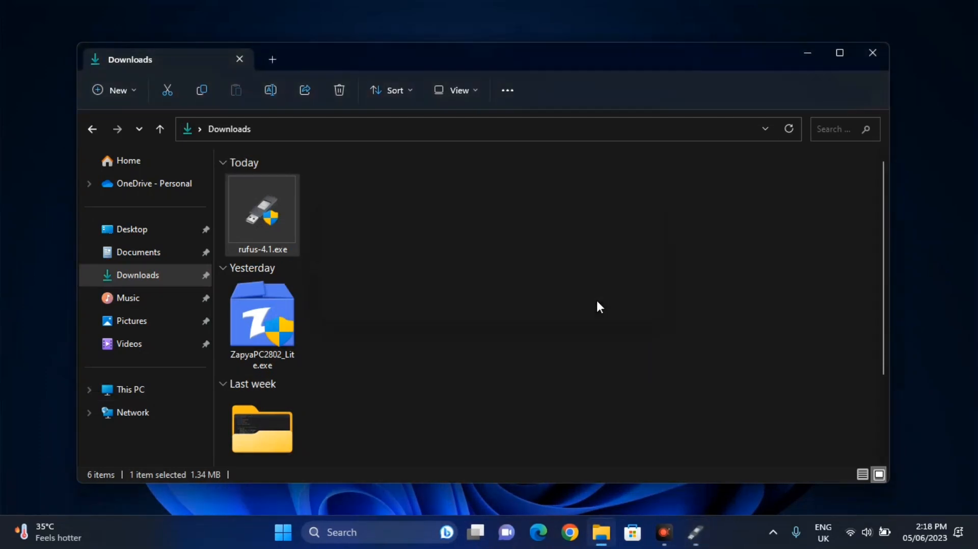
click(873, 52)
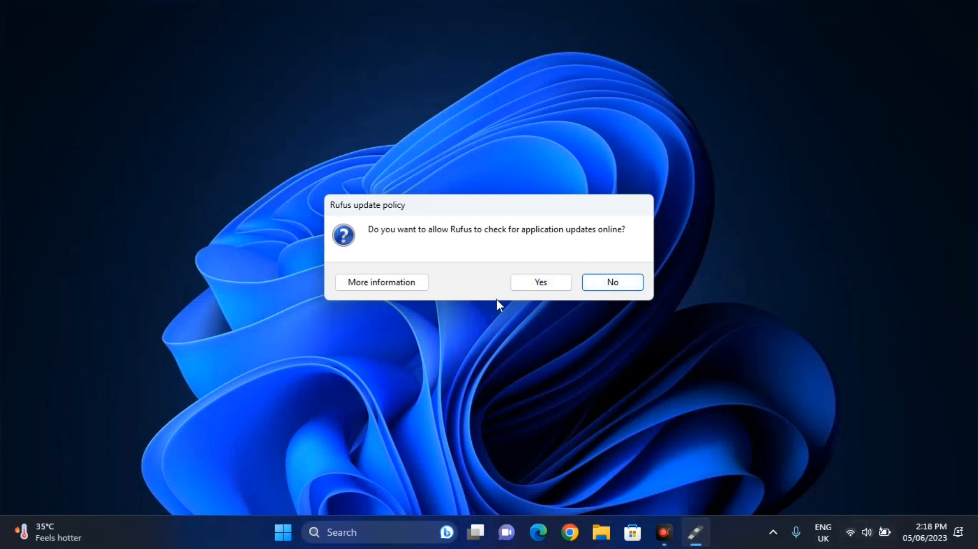
click(533, 284)
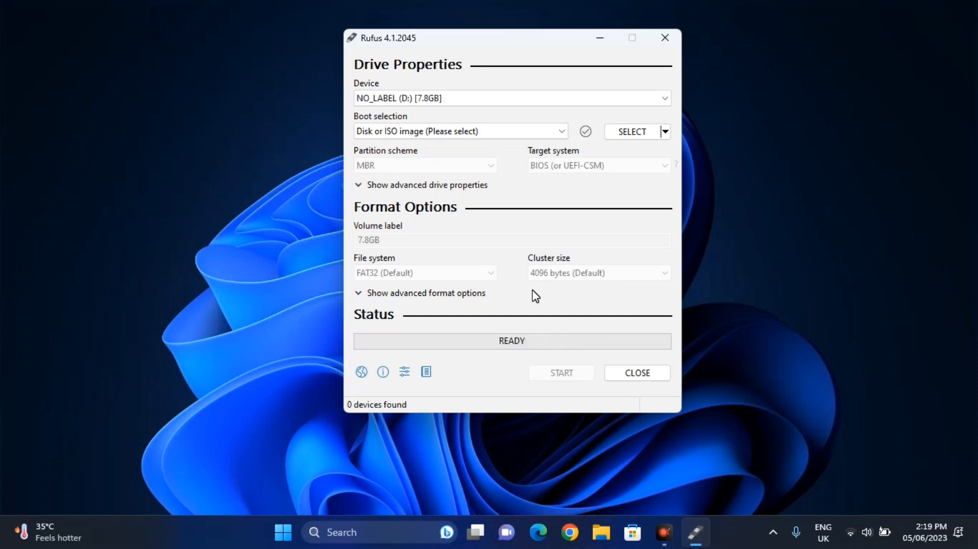
- Keep NO_LABEL (D:) [7.8GB] as the device and load Windows 10.iso from the Documents folder as the boot image
click(480, 101)
click(479, 105)
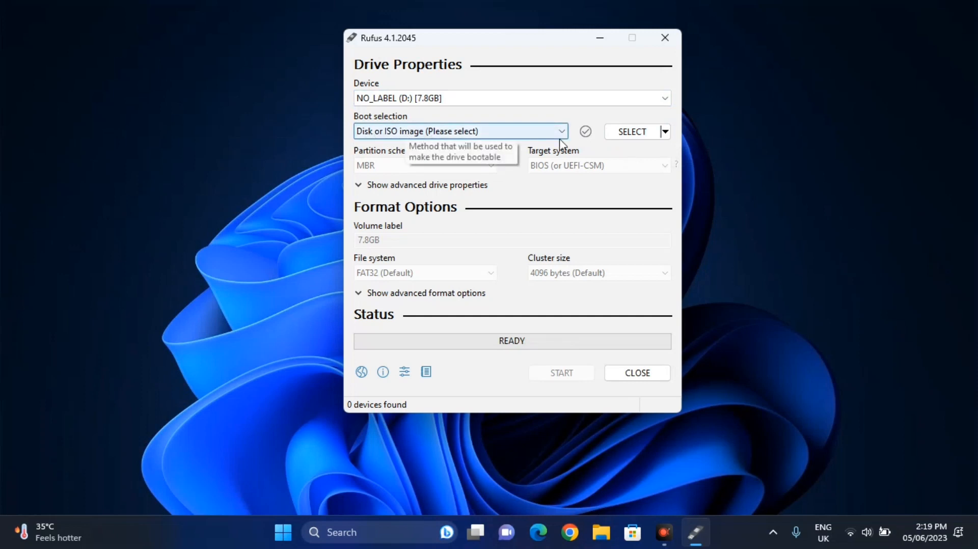
click(632, 136)
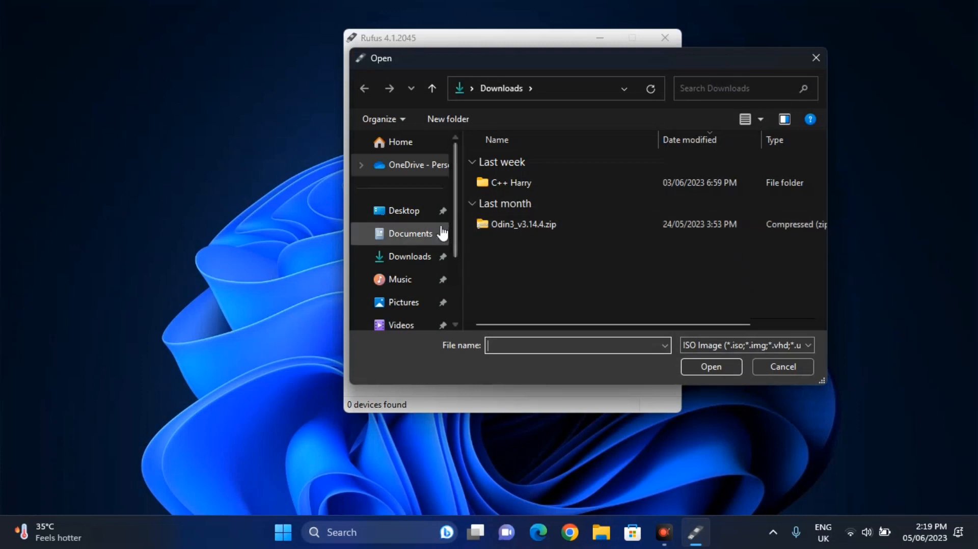
click(411, 234)
scroll(596, 295, down, 3)
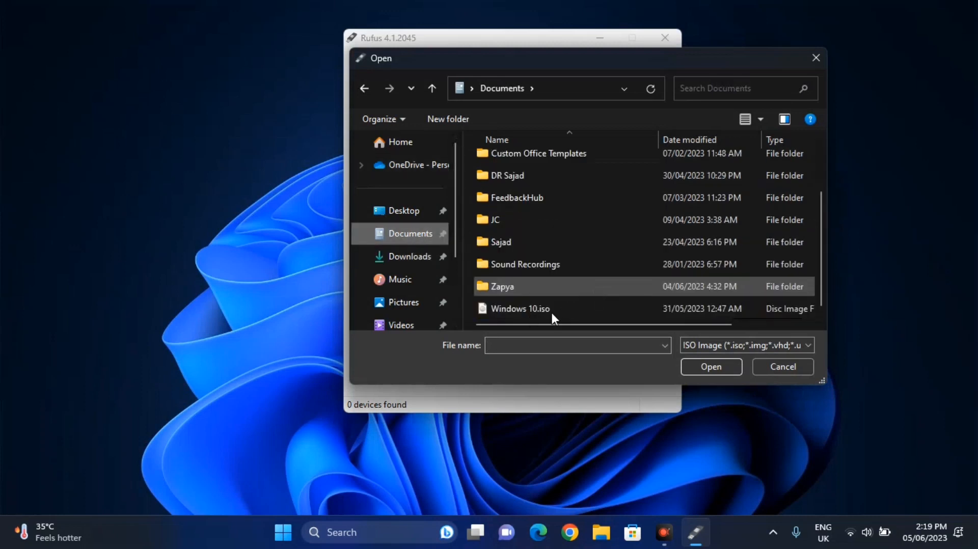
click(753, 309)
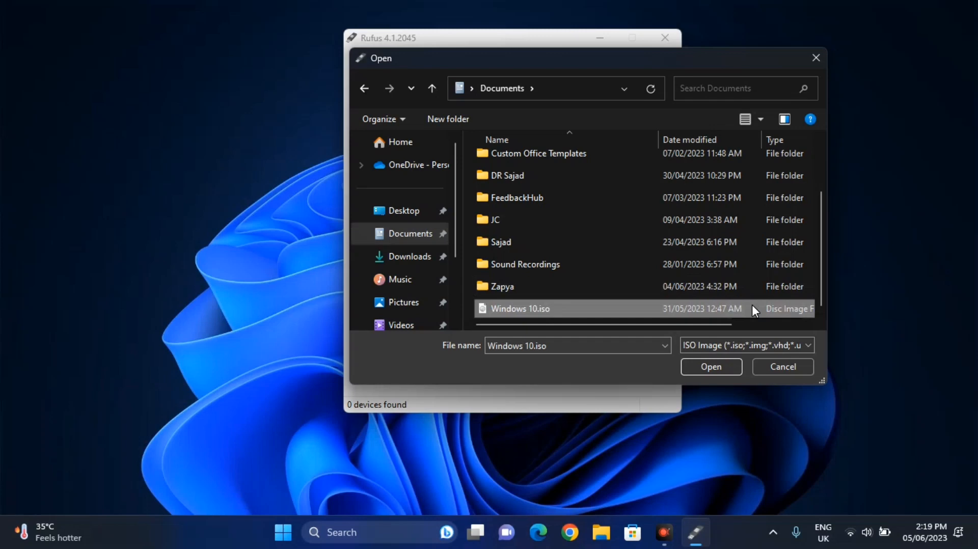
click(709, 367)
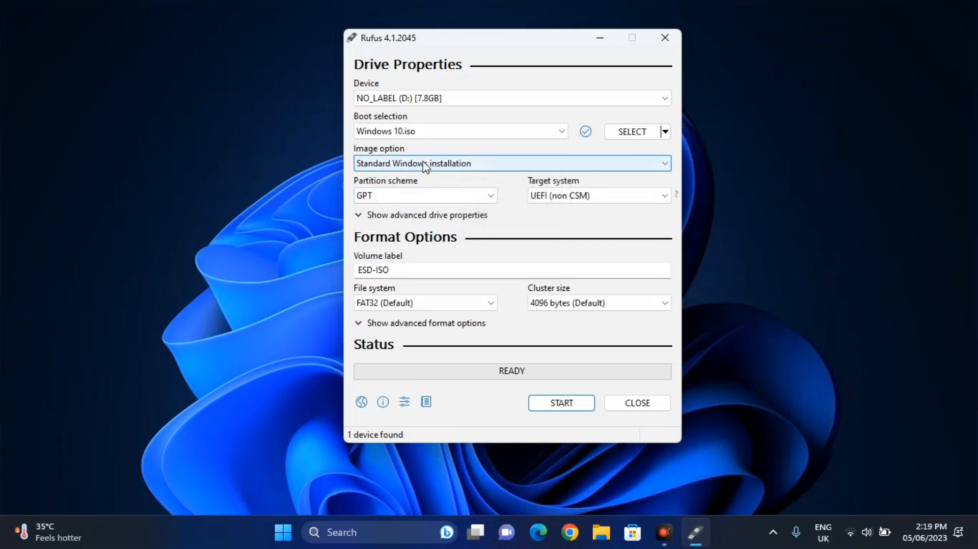
- Check the partition style of Disk 0 in its volume properties in Disk Management to determine the matching Rufus partition scheme
click(380, 198)
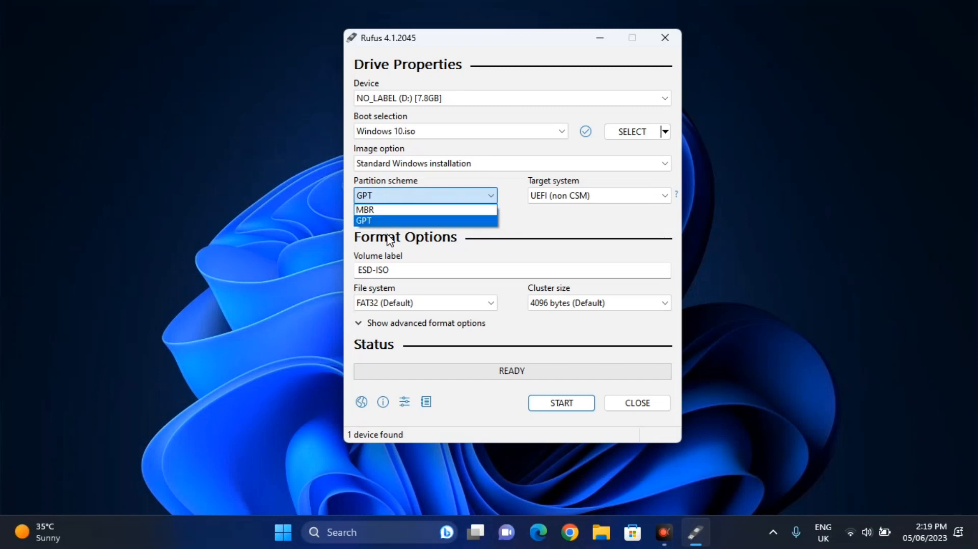
right_click(281, 535)
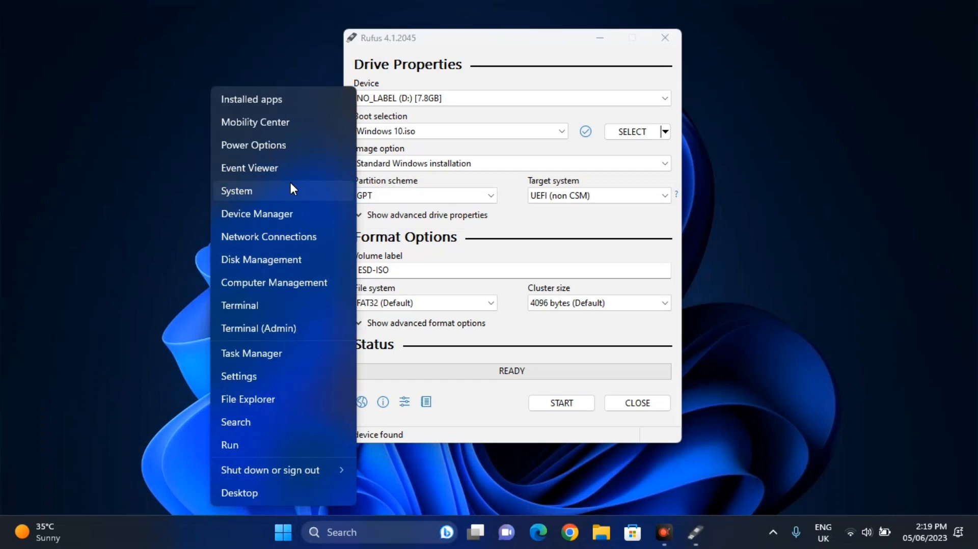
click(286, 259)
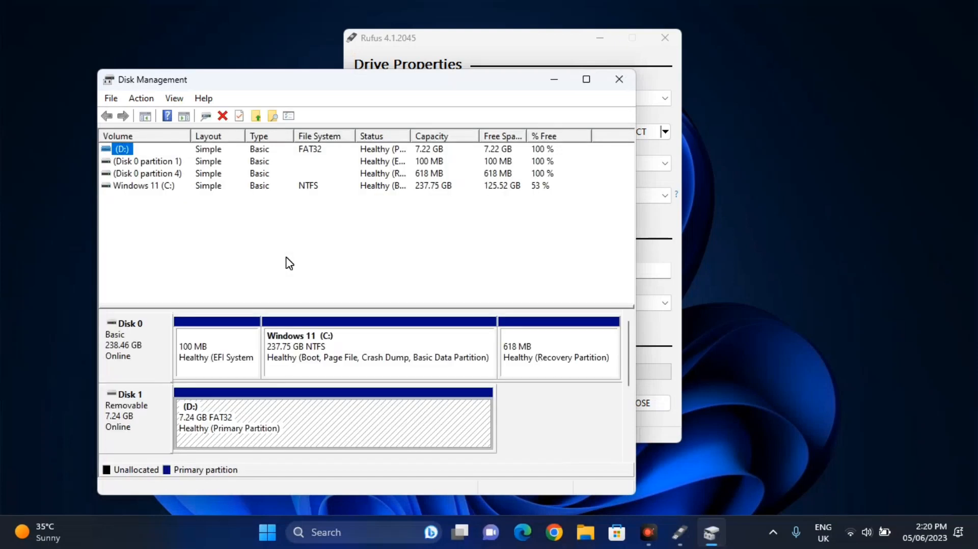
click(147, 344)
click(267, 345)
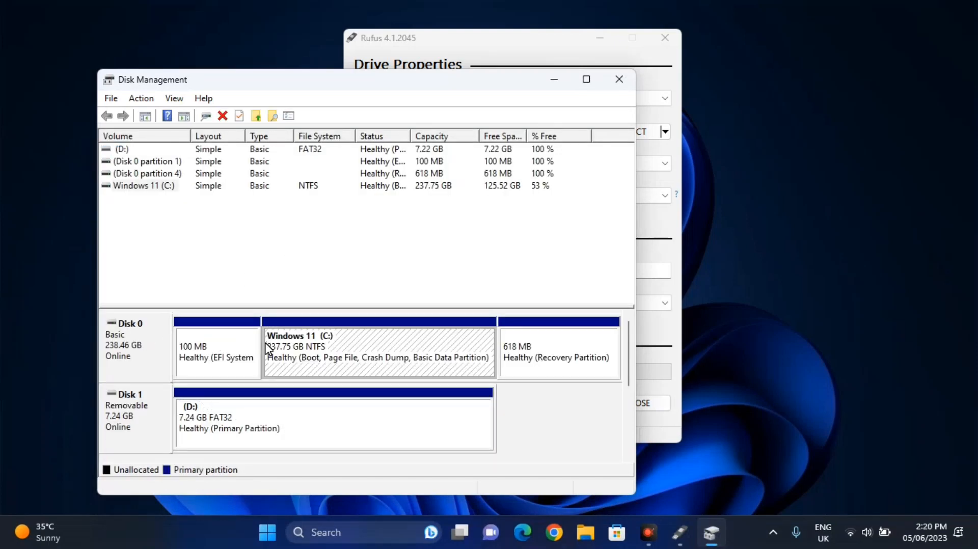
right_click(115, 344)
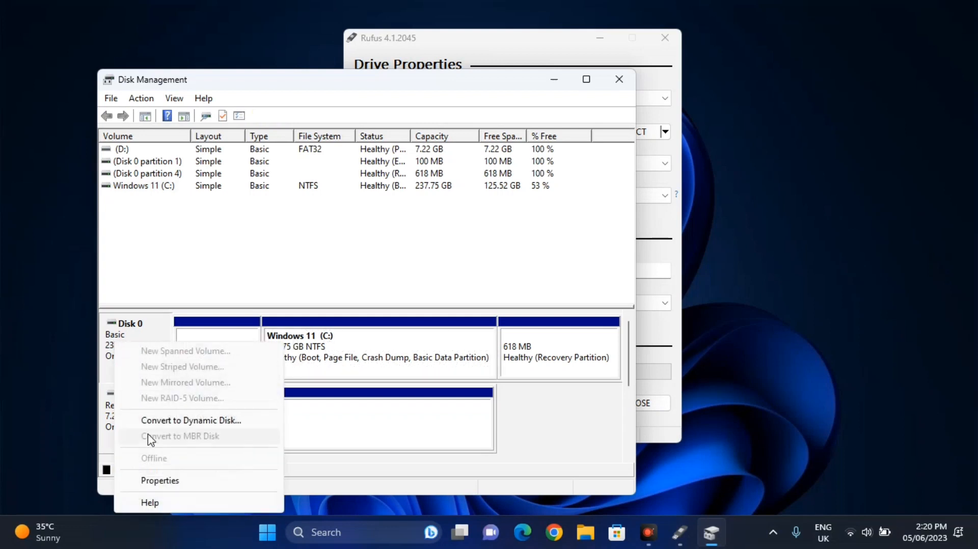
click(159, 480)
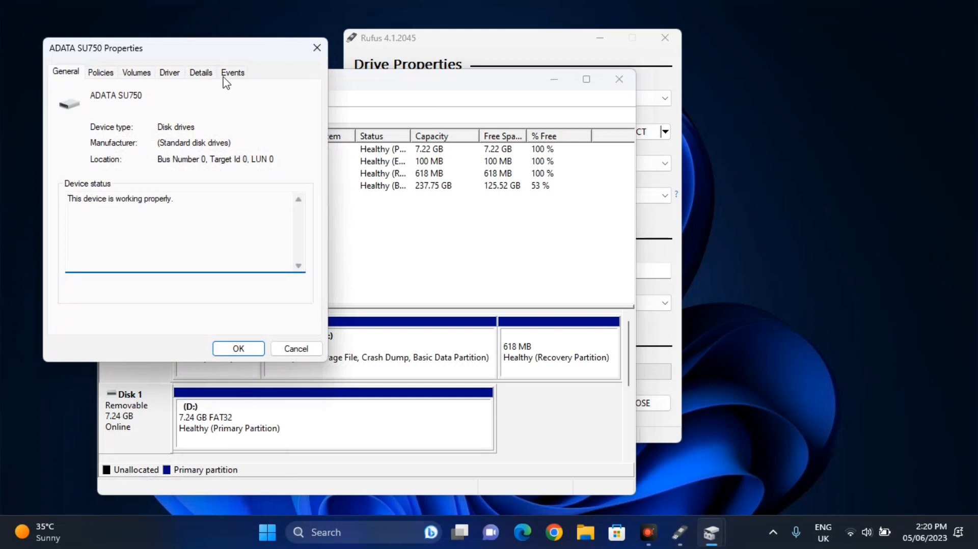
click(146, 73)
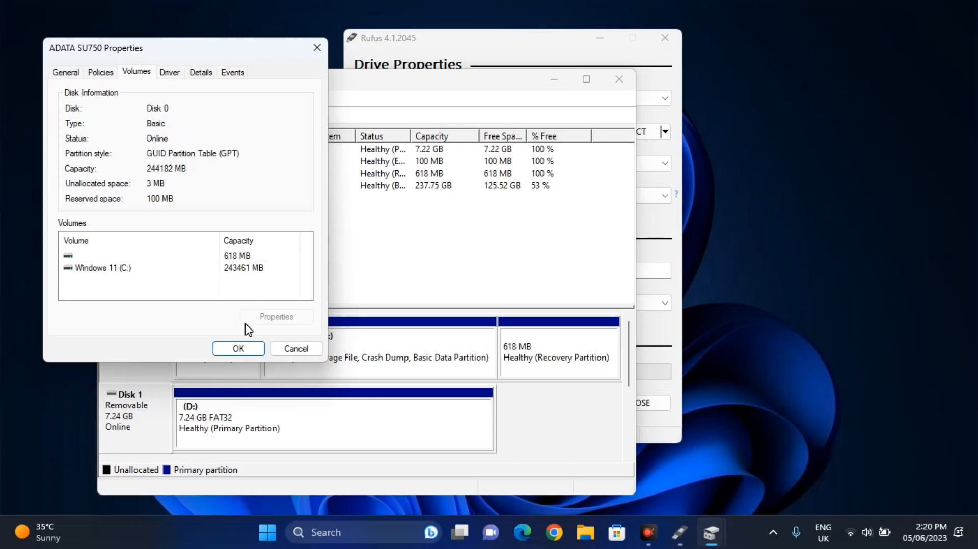
- Close the disk's properties and Disk Management to return to the Rufus drive settings
click(281, 350)
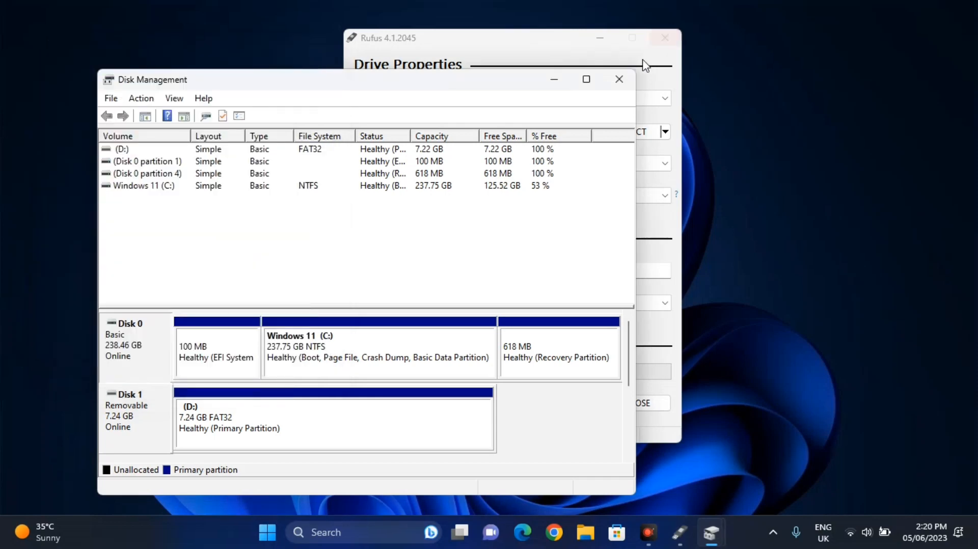
click(619, 79)
- Try MBR as the partition scheme for the Windows 10 USB drive
click(429, 196)
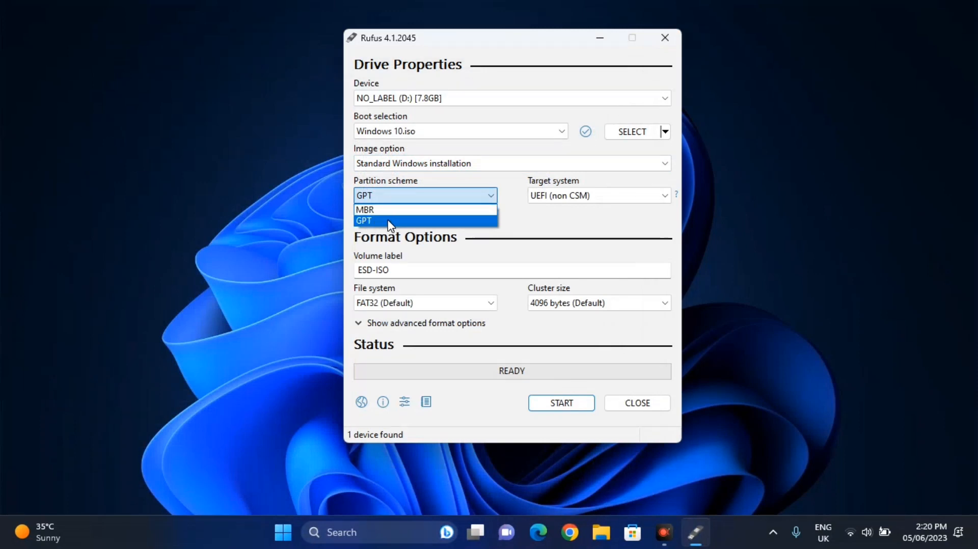
click(389, 209)
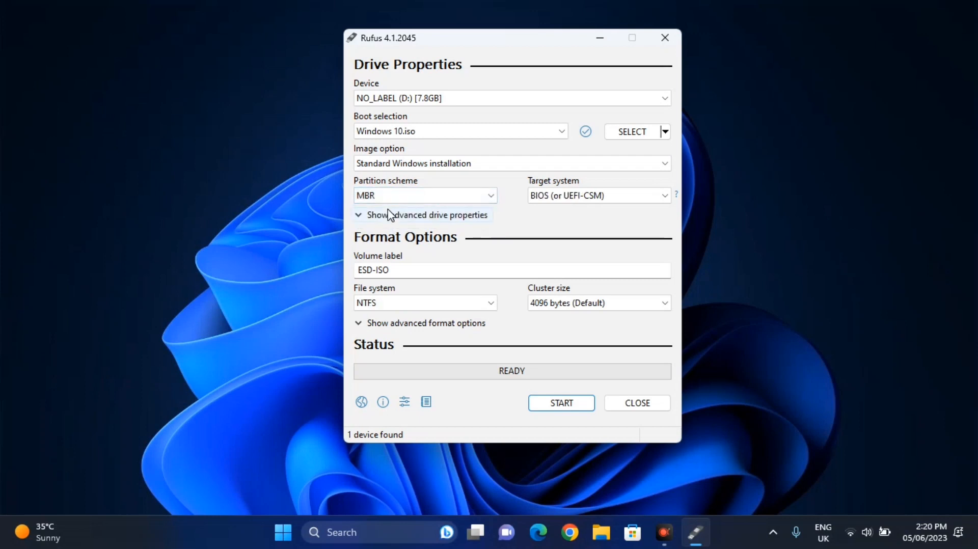
click(388, 200)
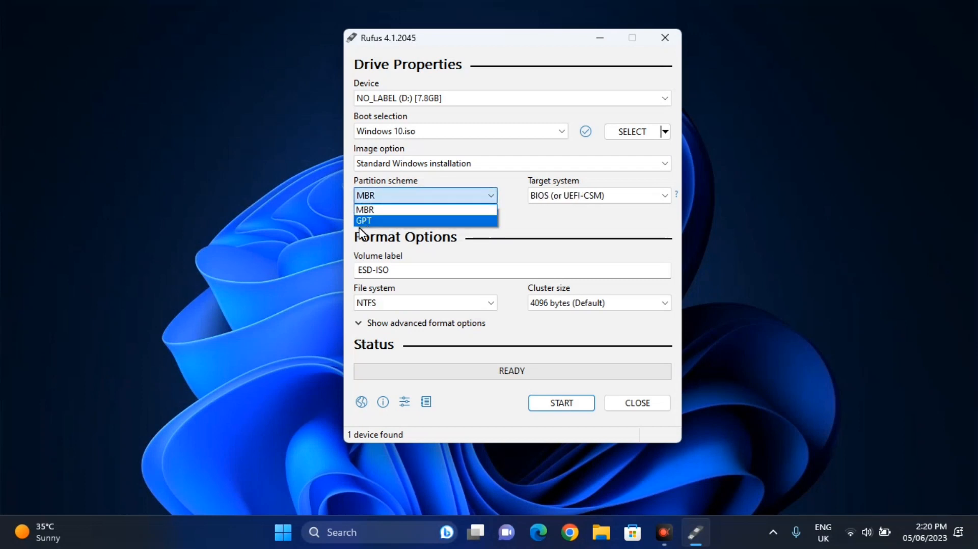
click(369, 210)
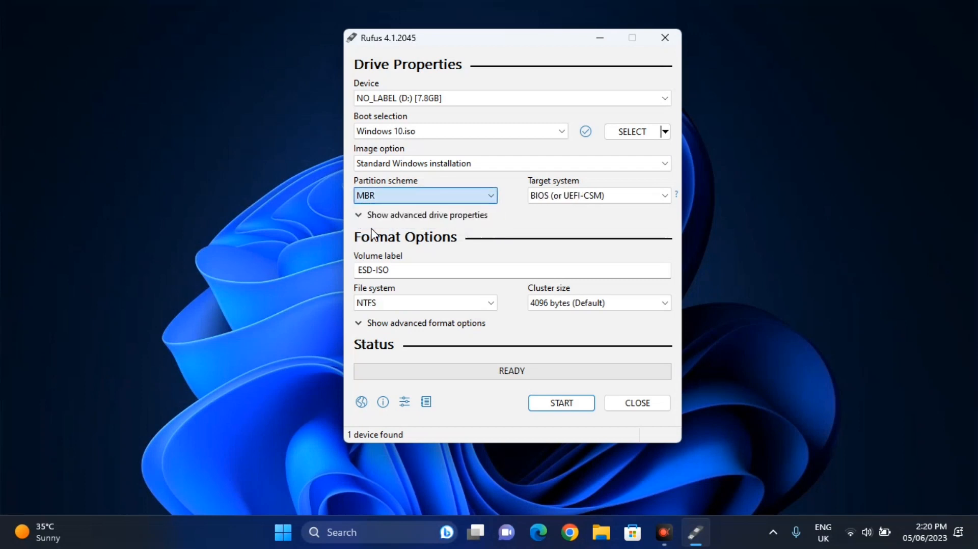
- Set the partition scheme to GPT and the file system to NTFS for the USB drive
click(410, 201)
click(400, 221)
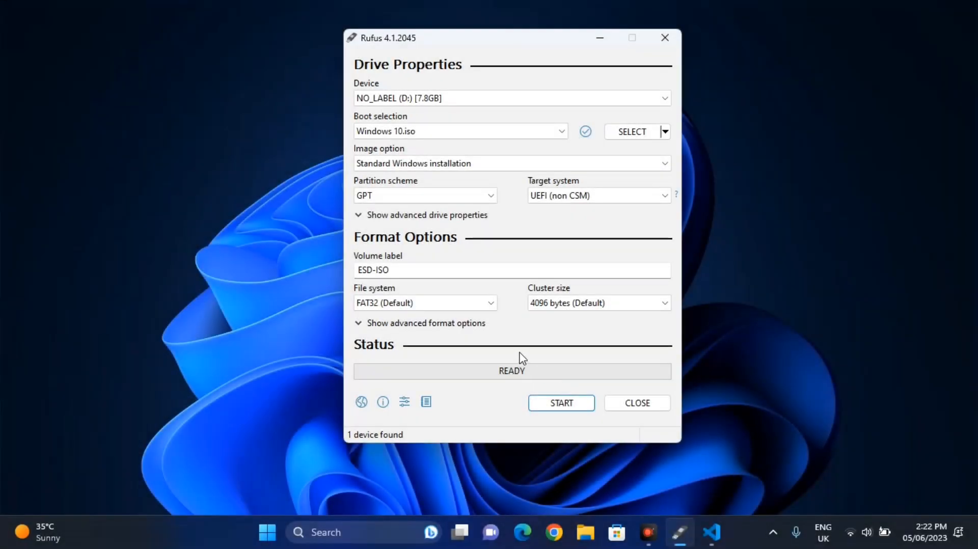
click(483, 307)
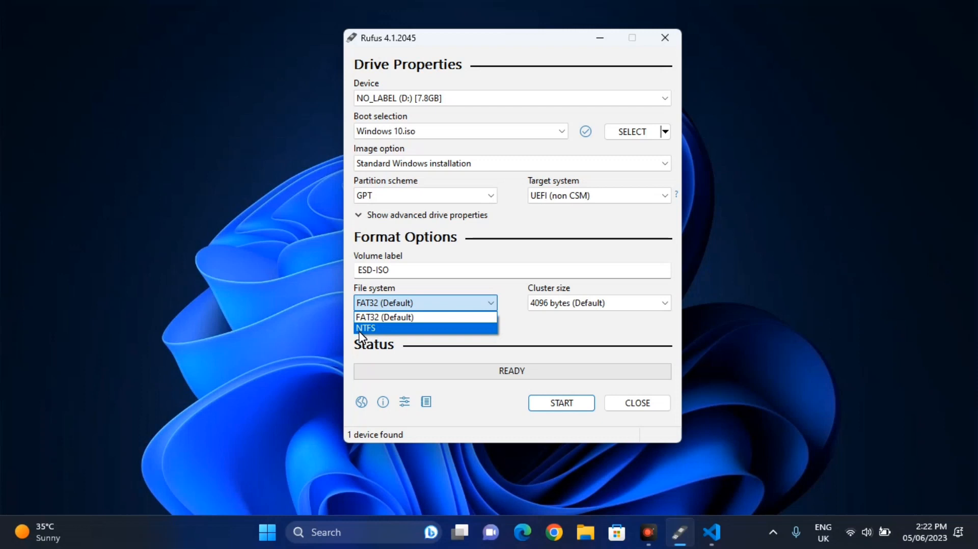
click(380, 330)
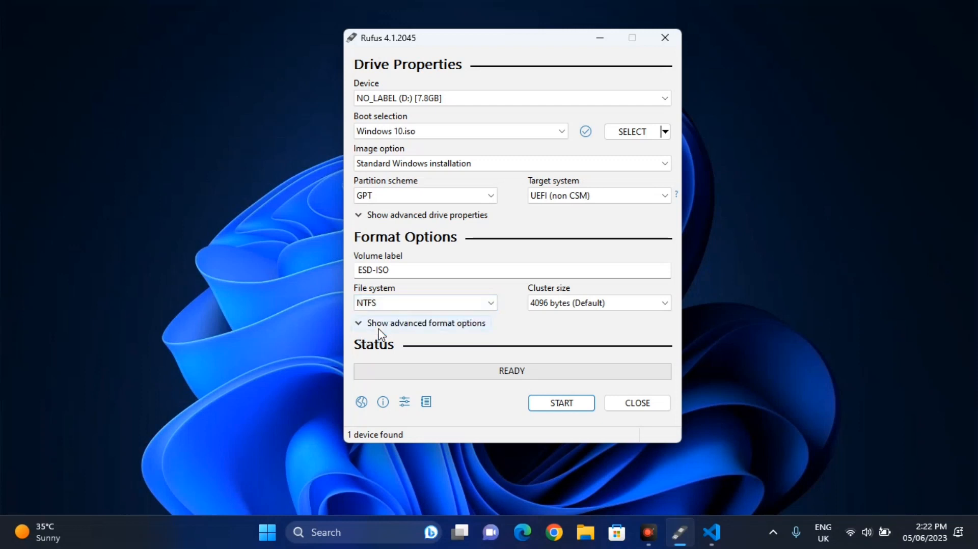
- Start writing the bootable drive with no Windows customizations selected, accept erasing all data on the USB device, and close Rufus once it finishes
click(536, 403)
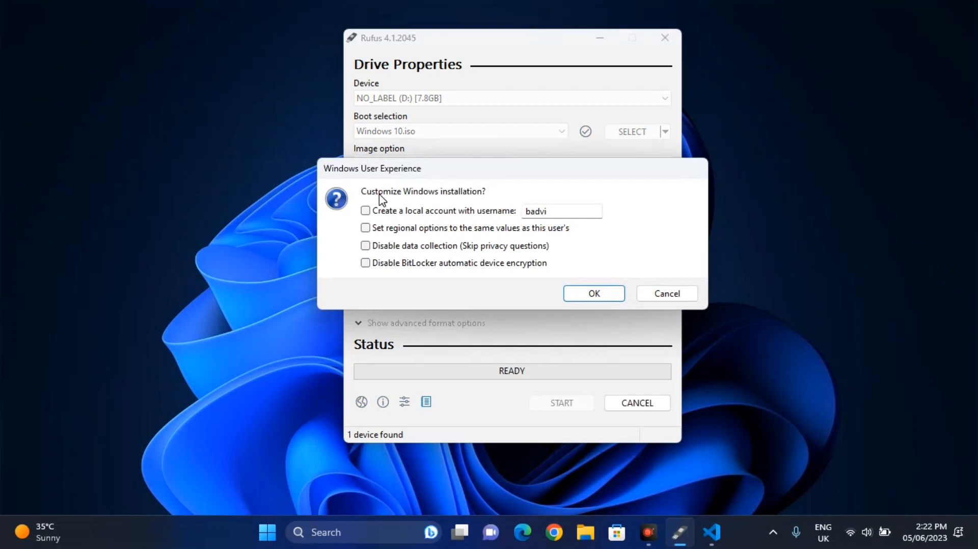
click(594, 295)
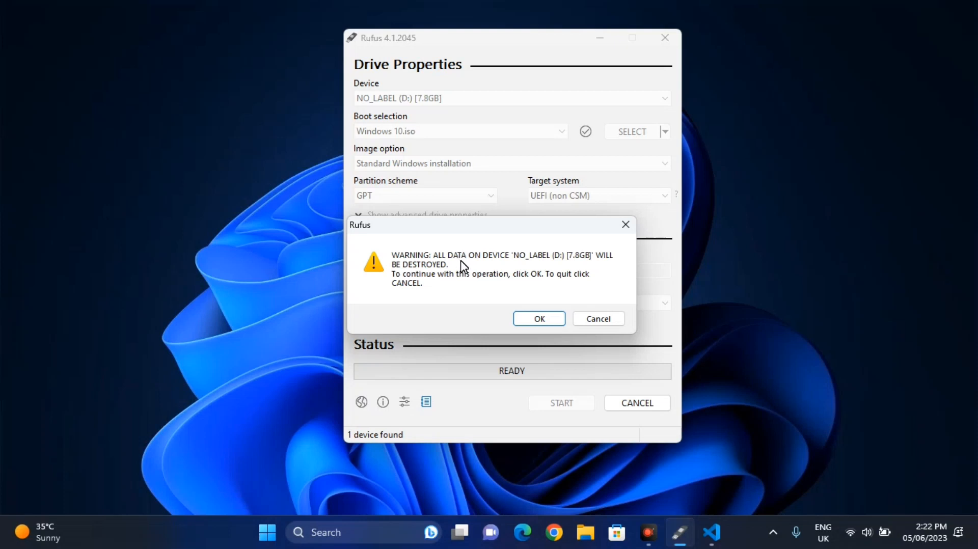
click(525, 321)
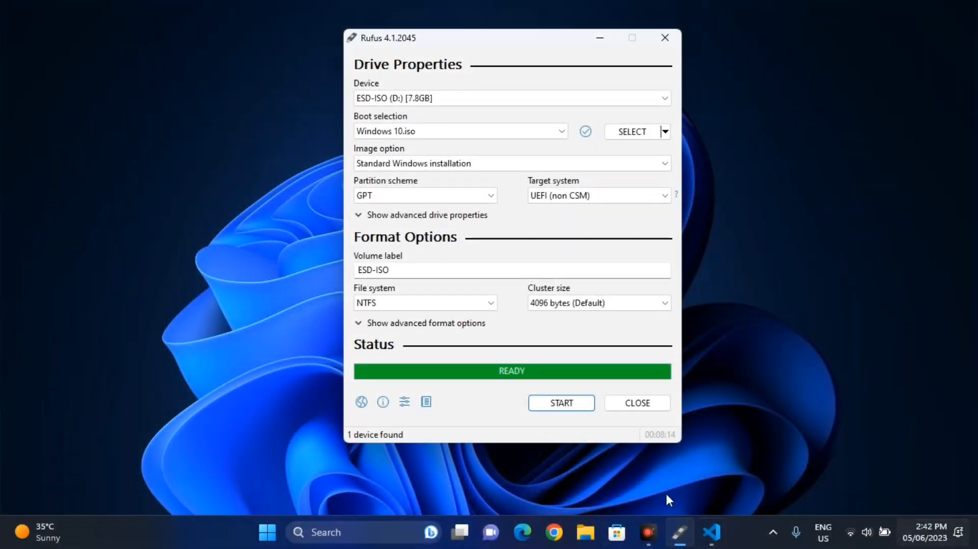
click(639, 409)
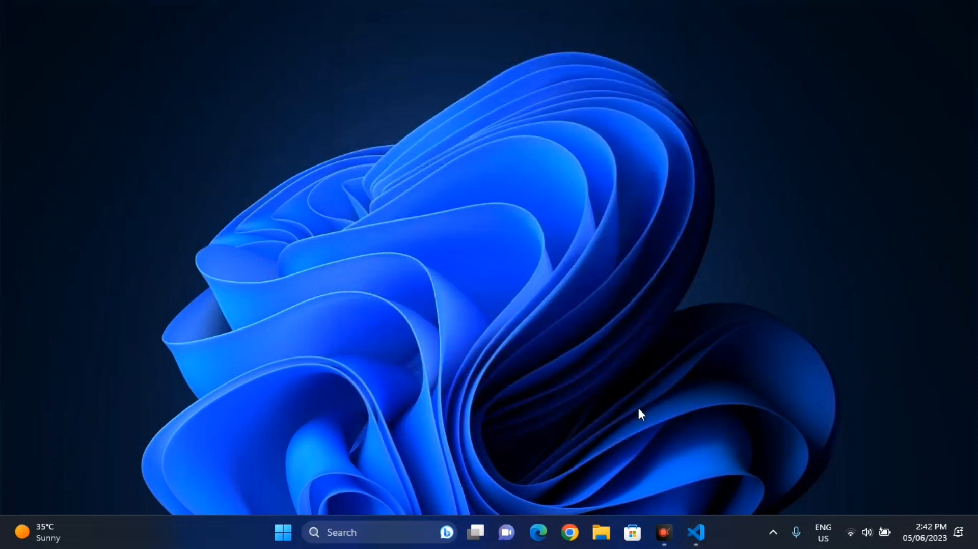